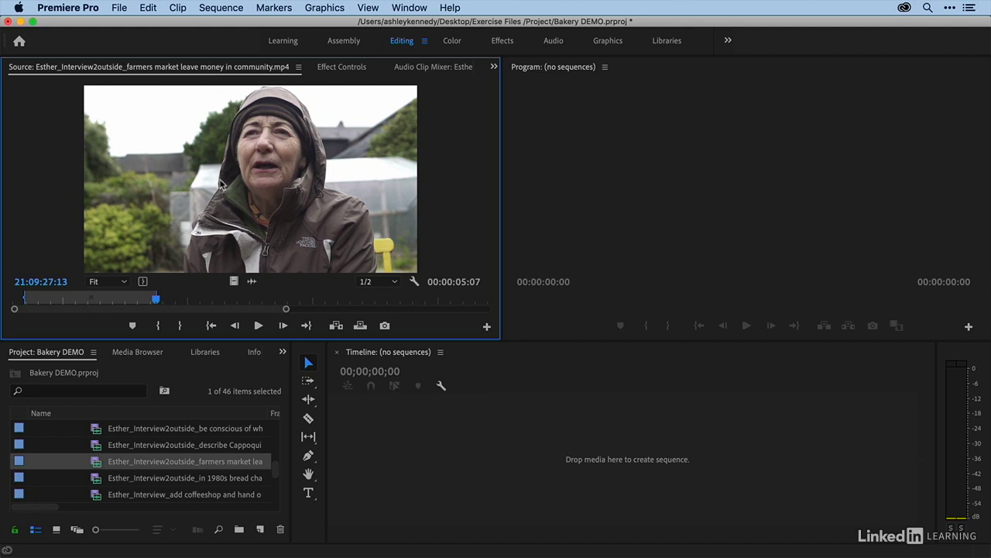
# - Create a sequence from the marked farmers market interview clip and rename it Bakery DEMO 1
pyautogui.moveTo(230, 185); pyautogui.dragTo(471, 446)
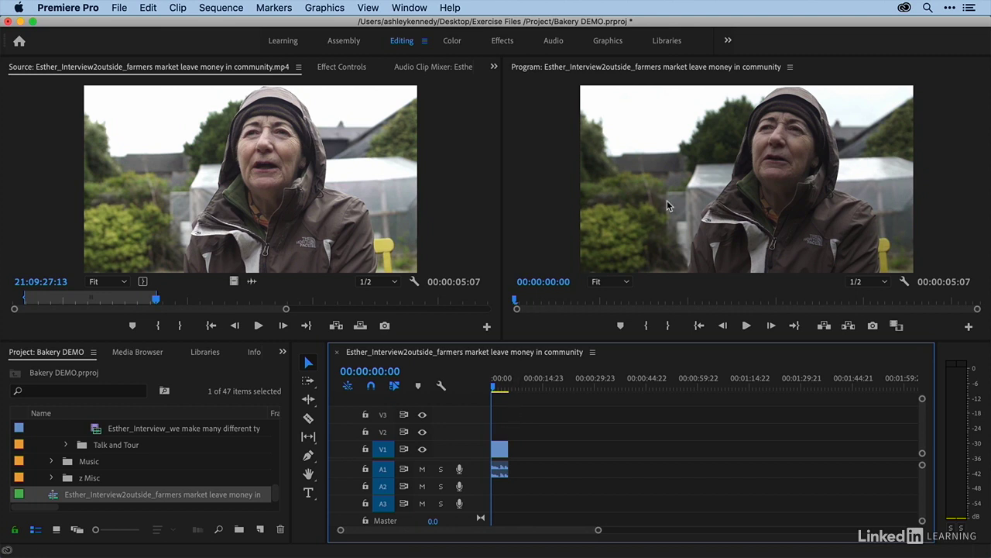
pyautogui.click(52, 499)
pyautogui.click(118, 496)
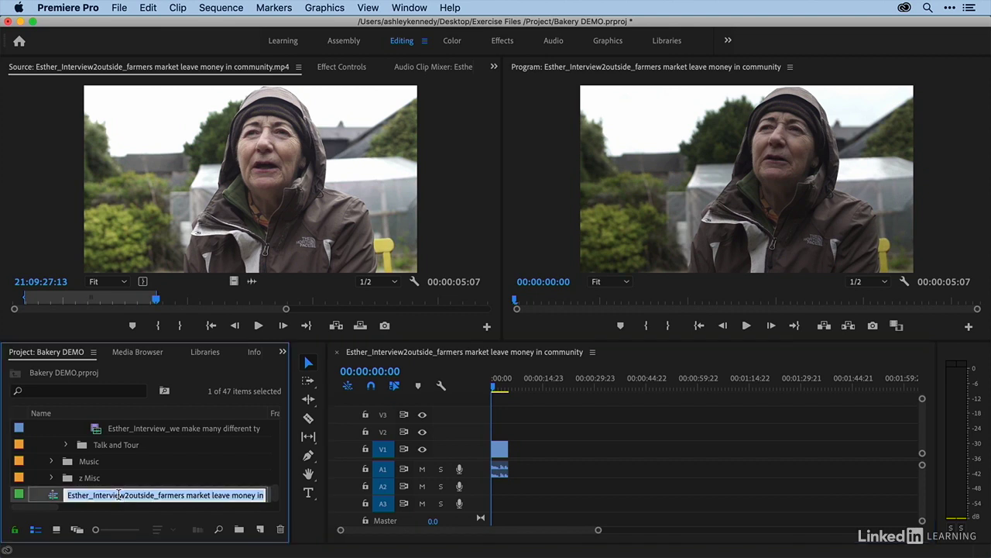
pyautogui.write('Bakery D')
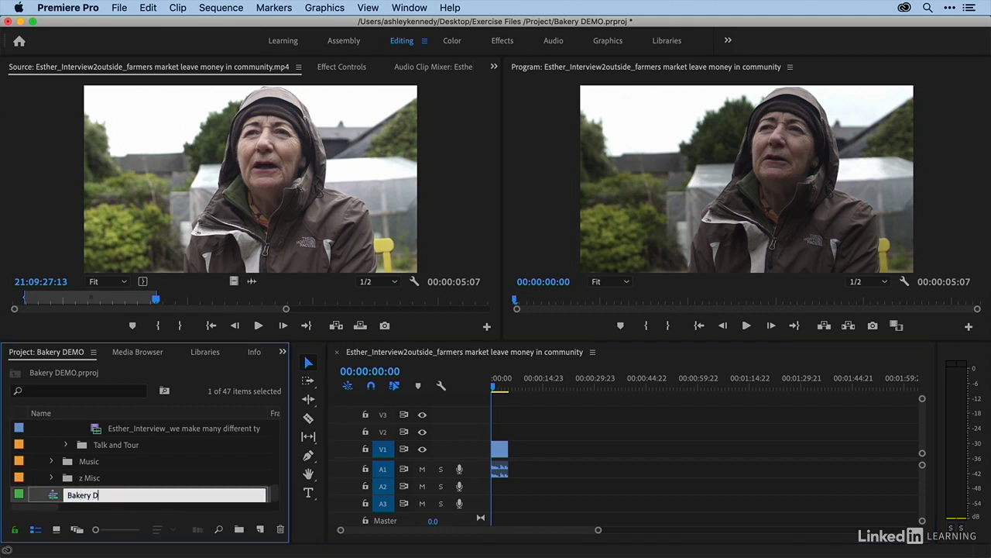
pyautogui.write('EMO 1')
pyautogui.press('Return')
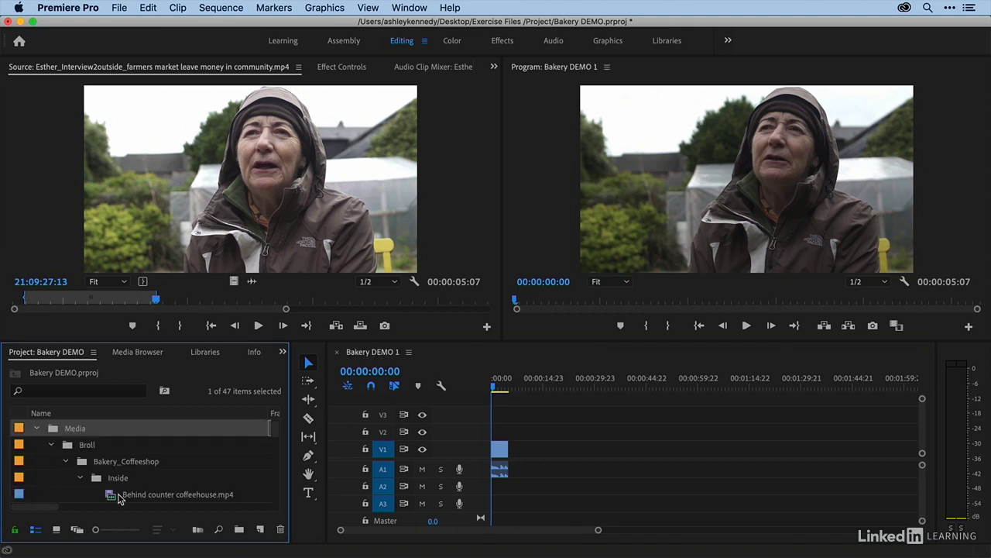
pyautogui.scroll(-10, 114, 498)
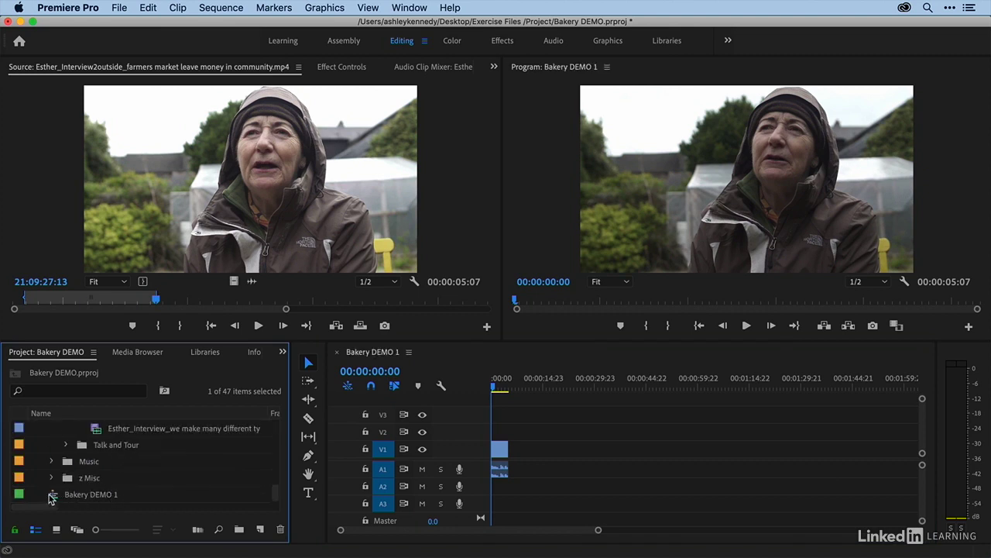
pyautogui.click(53, 496)
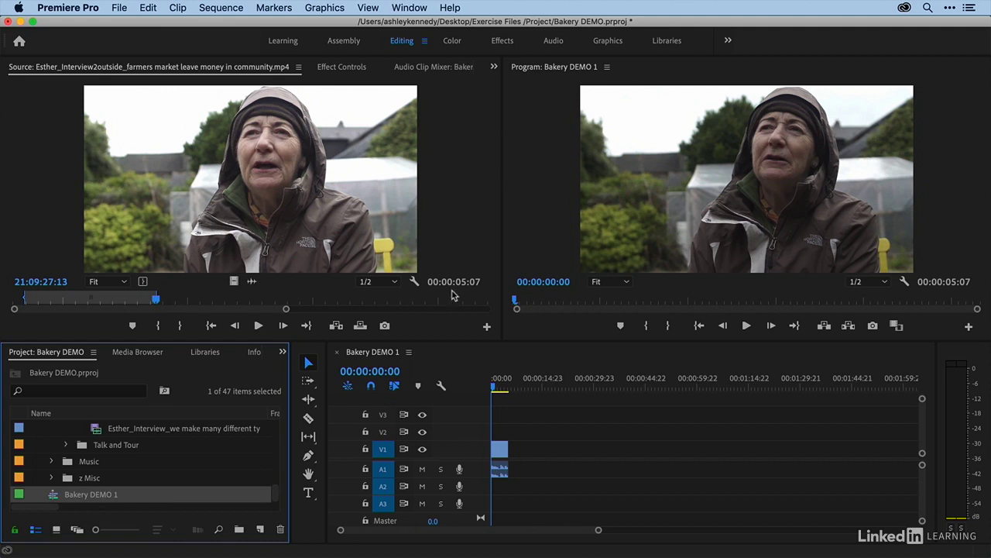
# - Zoom the Bakery DEMO 1 timeline in and out around the interview clip and fit the whole sequence in view
pyautogui.click(492, 347)
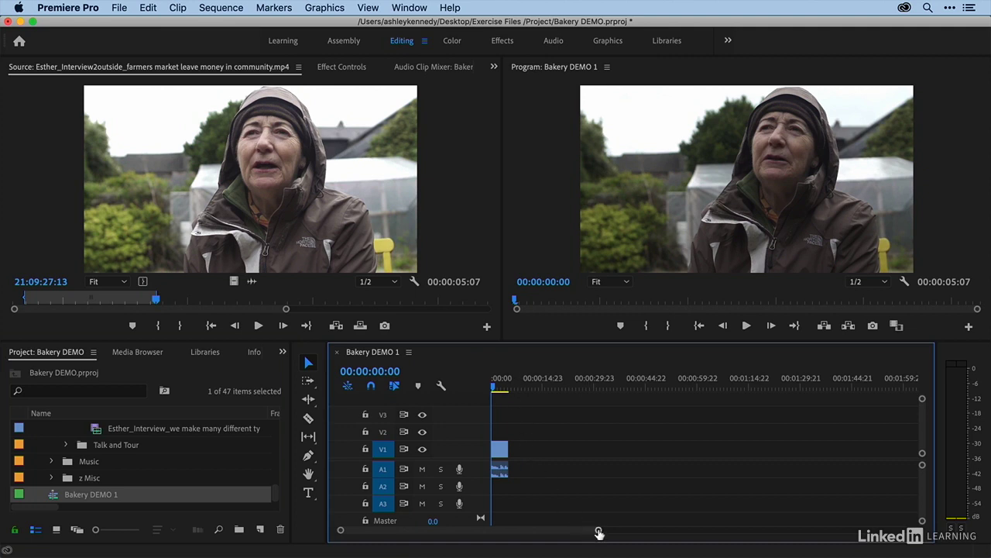
pyautogui.moveTo(597, 531); pyautogui.dragTo(563, 531)
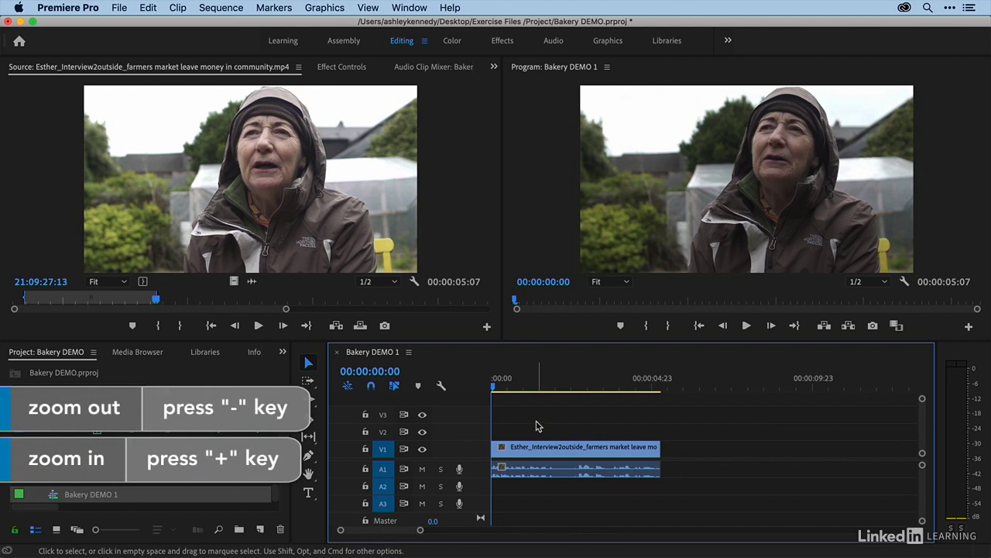
pyautogui.press('=')
pyautogui.press('=')
pyautogui.press('=')
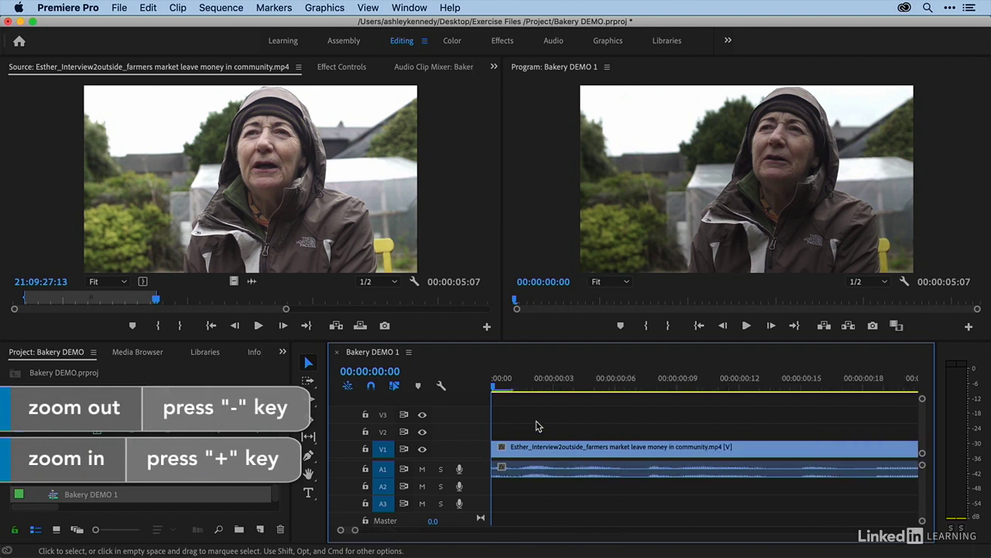
pyautogui.press('-')
pyautogui.press('-')
pyautogui.press('-')
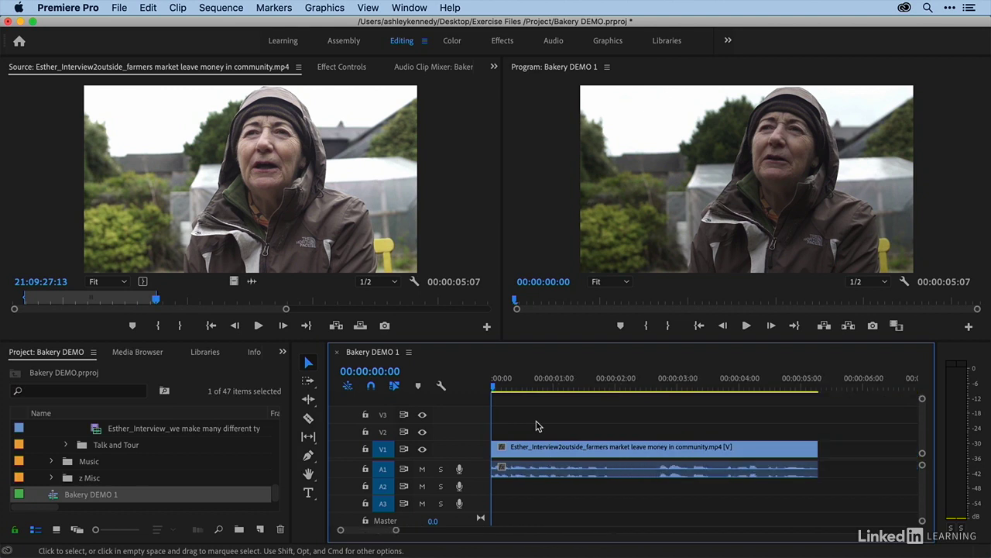
pyautogui.press('-')
pyautogui.press('-')
pyautogui.press('-')
pyautogui.press('-')
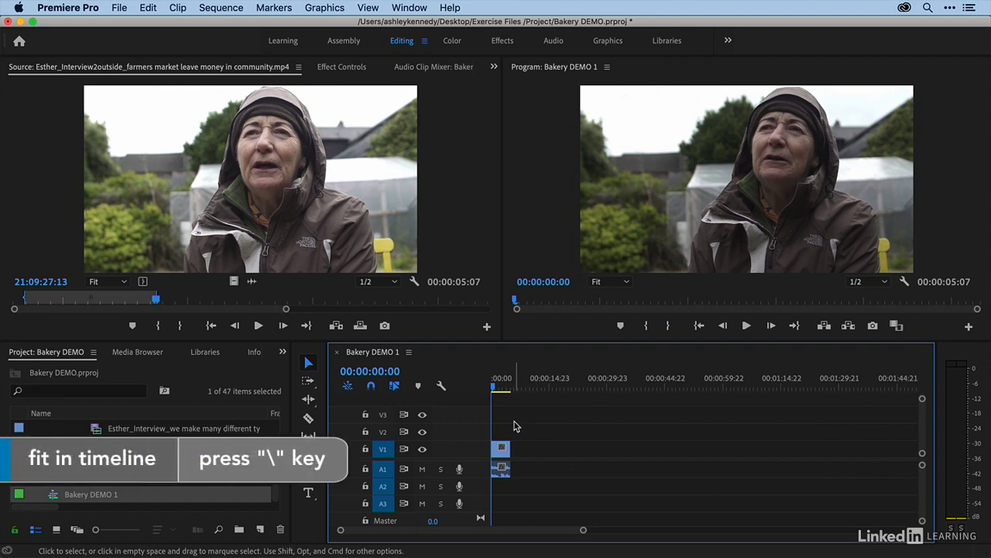
pyautogui.press('\\')
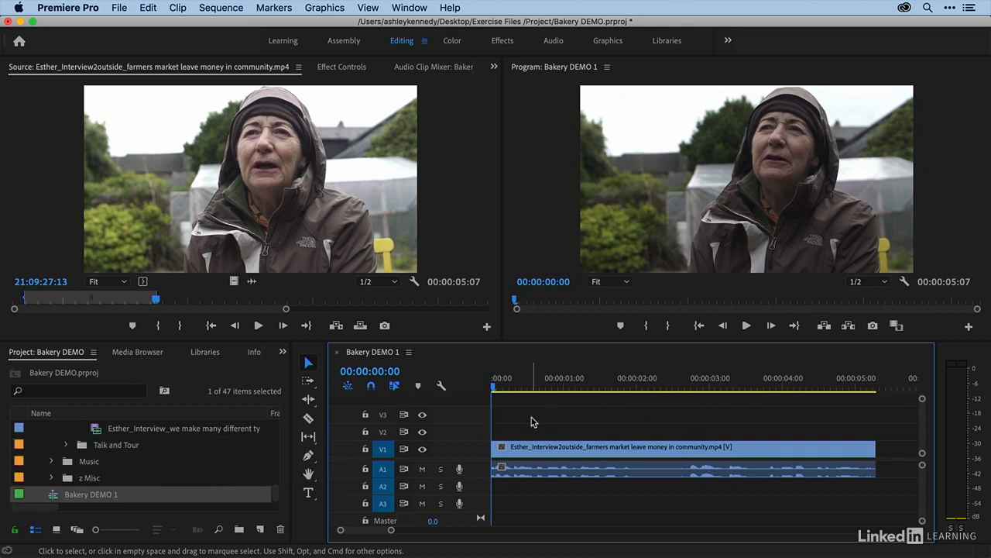
pyautogui.press('\\')
pyautogui.press('\\')
pyautogui.press('\\')
pyautogui.press('\\')
# - Shuttle the sequence playback forward and backward, pausing at 00:00:00:21
pyautogui.press('k')
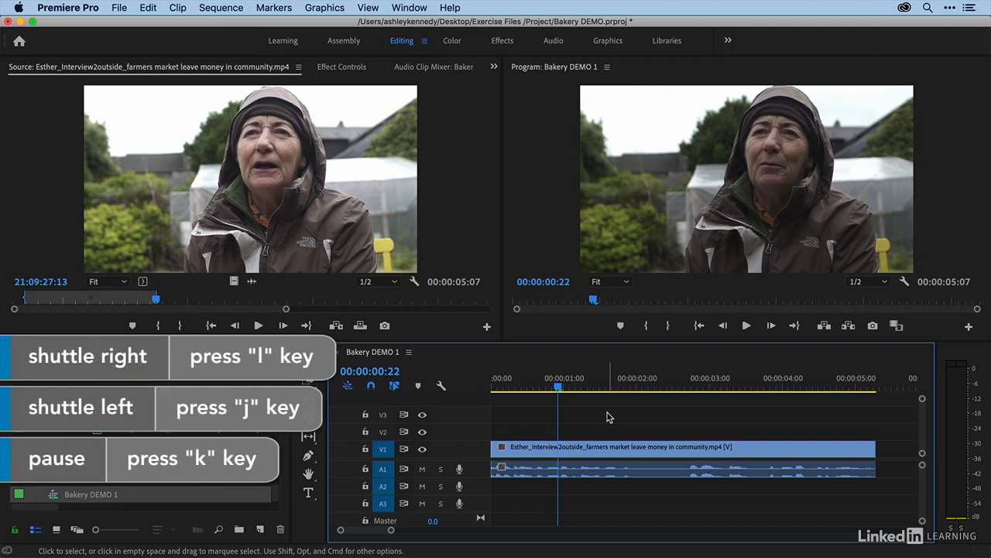
pyautogui.press('k')
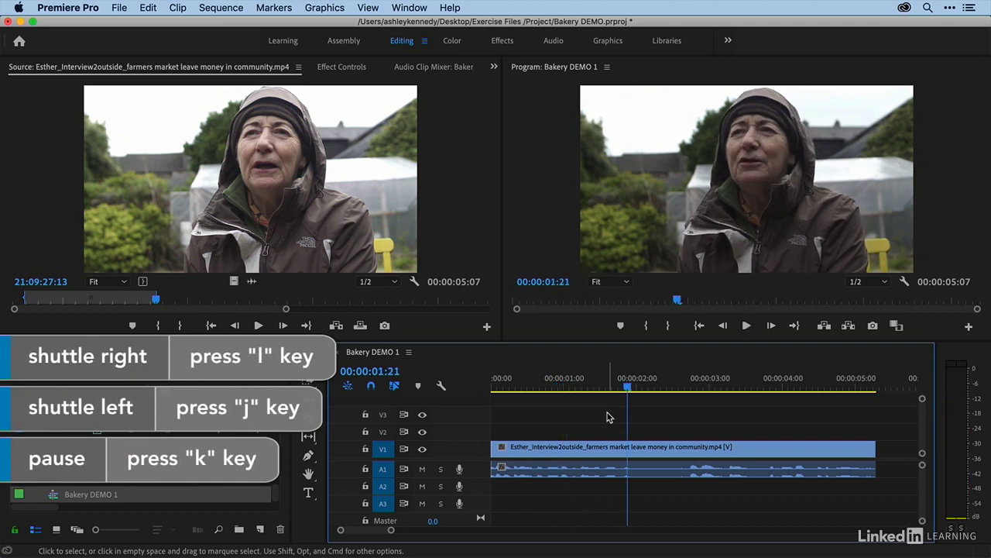
pyautogui.press('j')
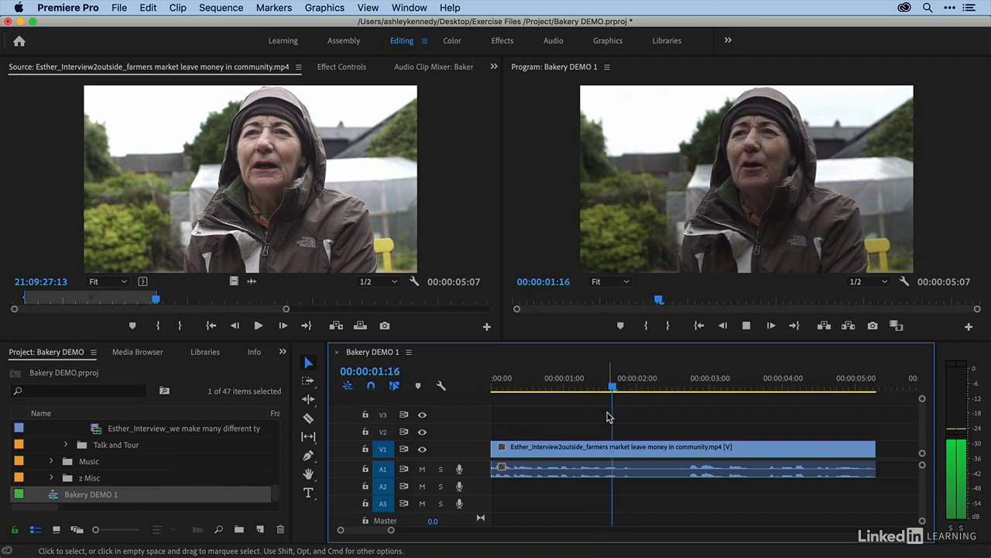
pyautogui.press('k')
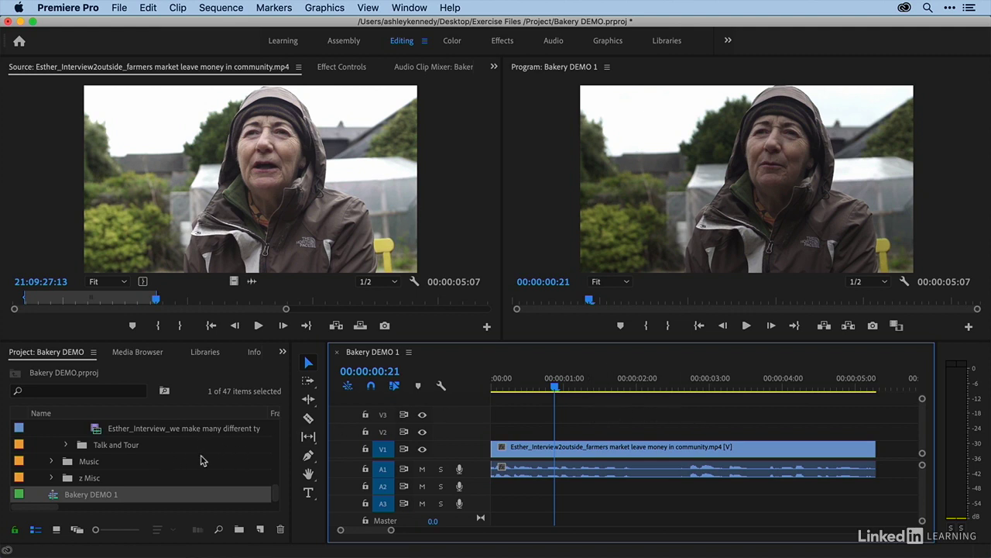
# - Load Behind counter coffeehouse.mp4 as the source and mark it from 21:38:51:01 to 21:38:52:07
pyautogui.scroll(5, 167, 462)
pyautogui.scroll(5, 167, 461)
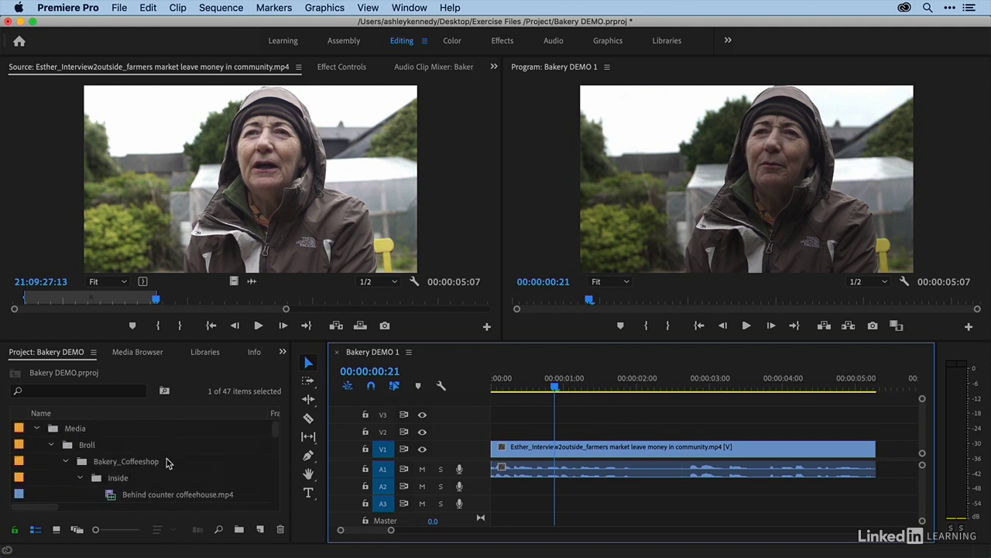
pyautogui.scroll(-1, 111, 467)
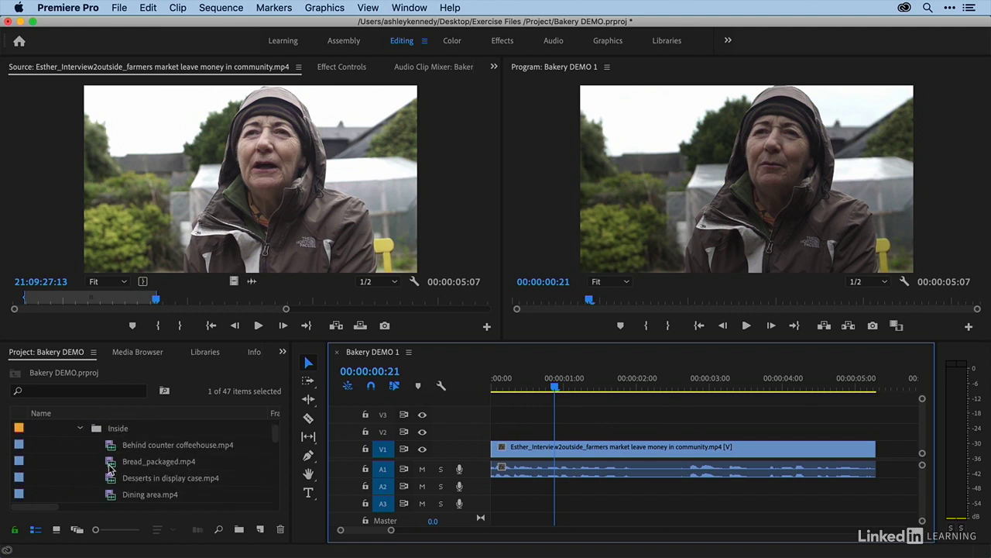
pyautogui.doubleClick(111, 447)
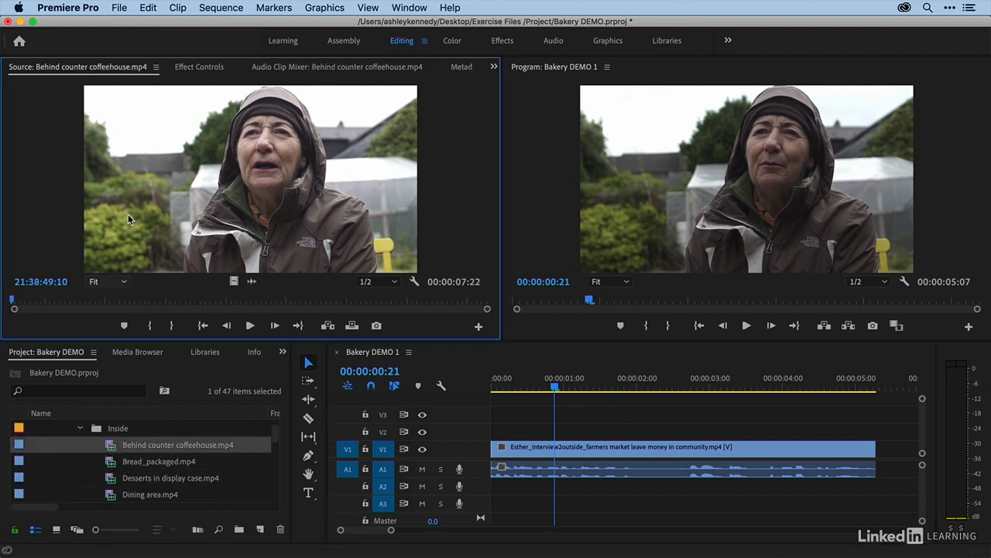
pyautogui.click(111, 299)
pyautogui.press('i')
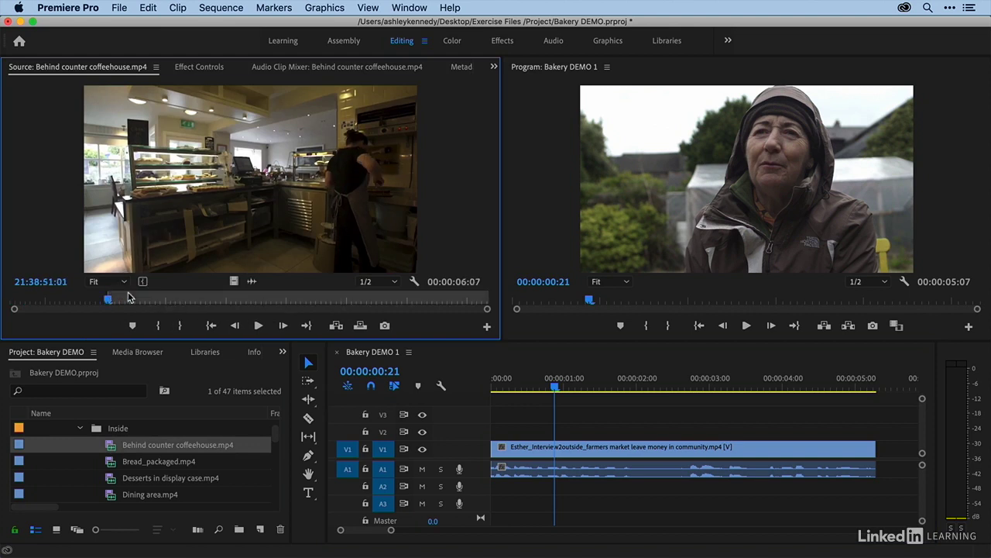
pyautogui.click(184, 299)
pyautogui.press('o')
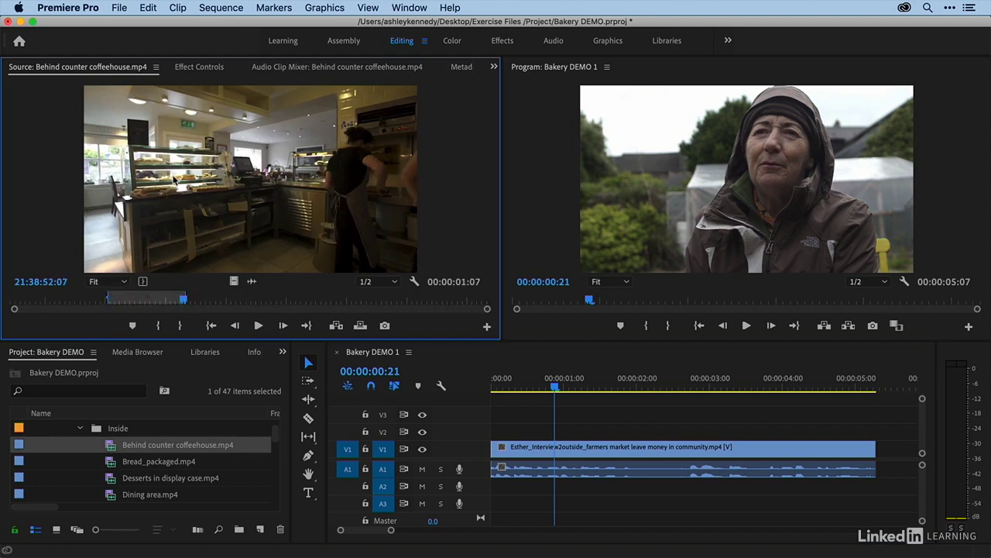
# - Append the marked coffeehouse clip to V1 and A1 directly after the interview clip
pyautogui.moveTo(177, 184); pyautogui.dragTo(891, 460)
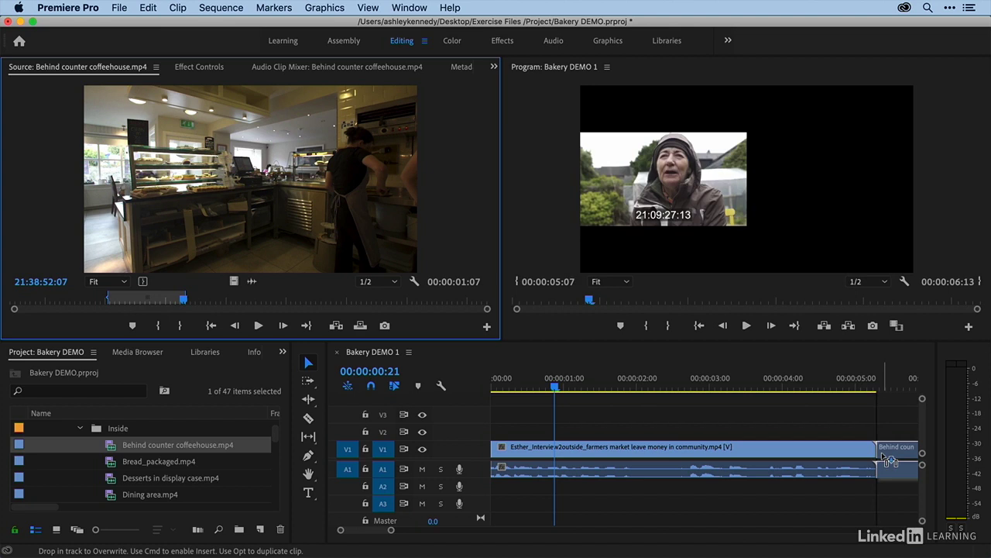
pyautogui.moveTo(889, 460); pyautogui.dragTo(883, 460)
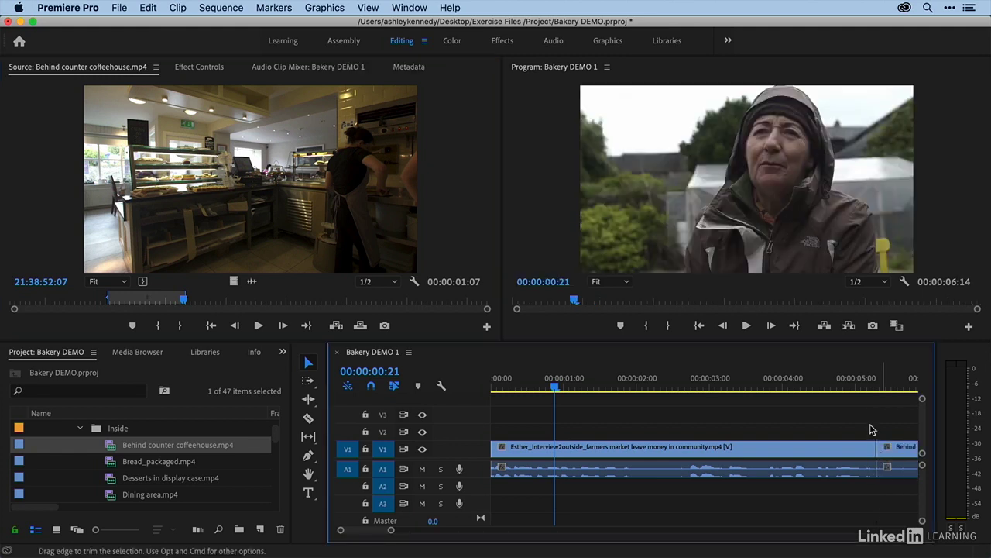
pyautogui.press('-')
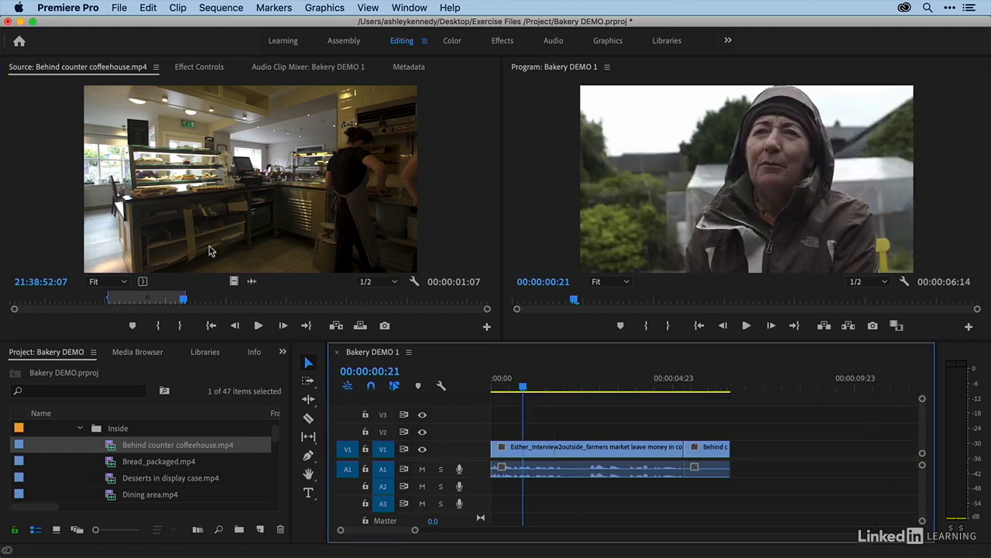
# - Mark a two-second range of Bread_packaged.mp4 ending at 21:31:52:18 and append it after the coffeehouse clip
pyautogui.doubleClick(110, 461)
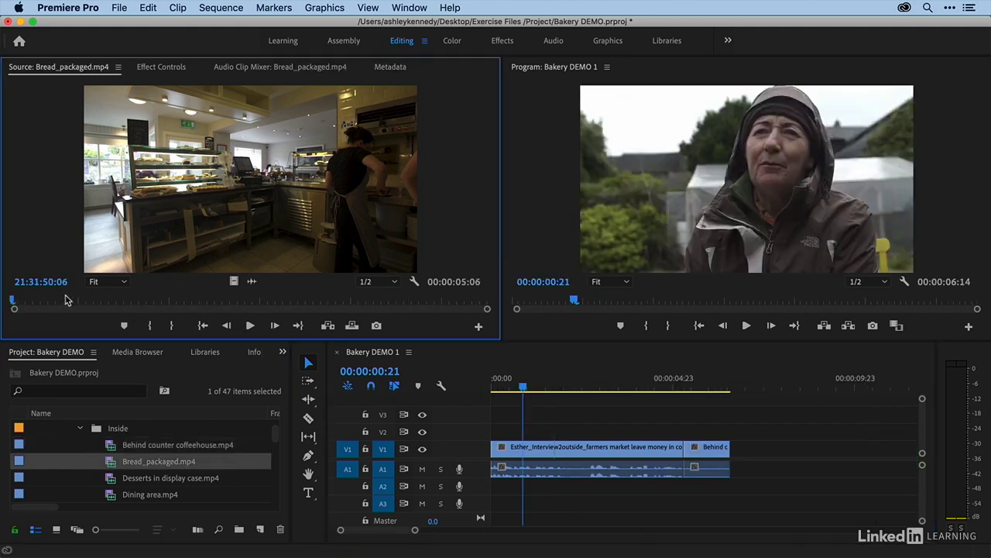
pyautogui.moveTo(66, 302); pyautogui.dragTo(237, 301)
pyautogui.press('i')
pyautogui.press('o')
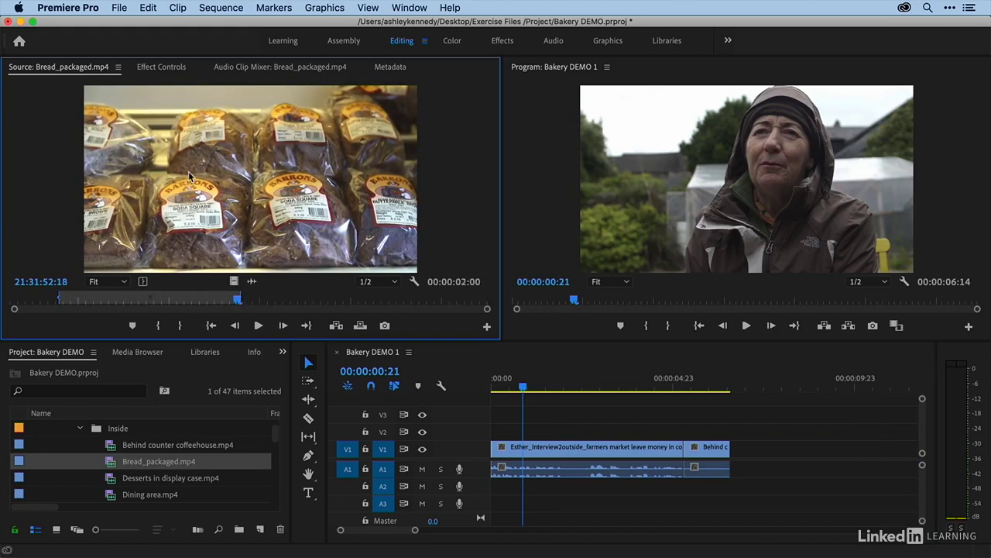
pyautogui.moveTo(675, 368); pyautogui.dragTo(732, 457)
# - Mark Desserts in display case.mp4 from 21:33:40:09 to 21:33:49:11 and append it after the packaged bread clip
pyautogui.doubleClick(104, 480)
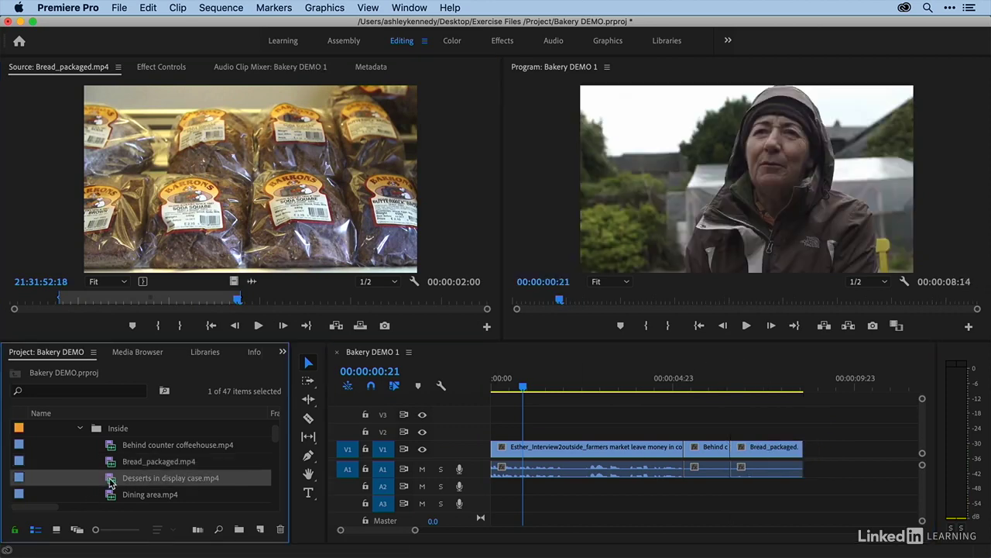
pyautogui.click(99, 303)
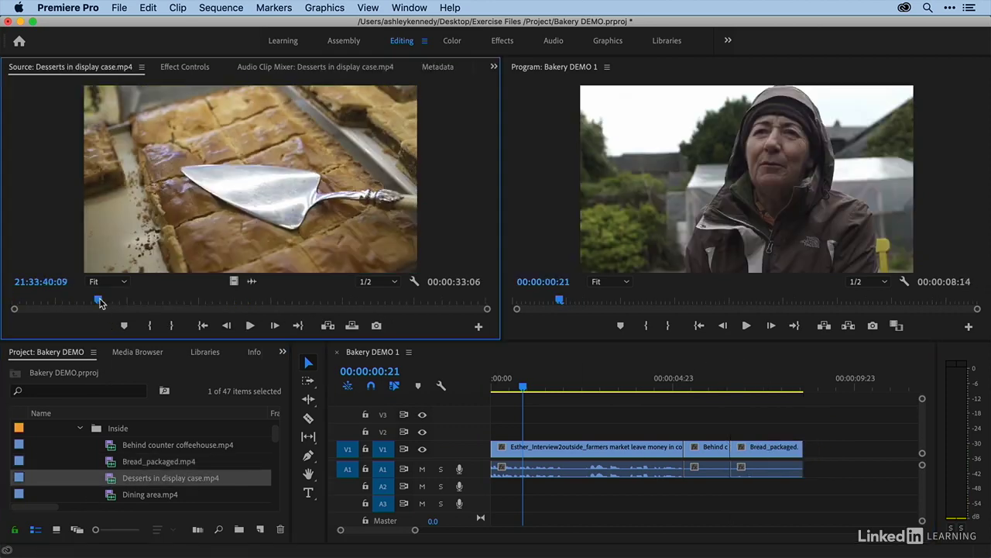
pyautogui.press('i')
pyautogui.moveTo(99, 302); pyautogui.dragTo(231, 301)
pyautogui.press('o')
pyautogui.moveTo(223, 168); pyautogui.dragTo(814, 457)
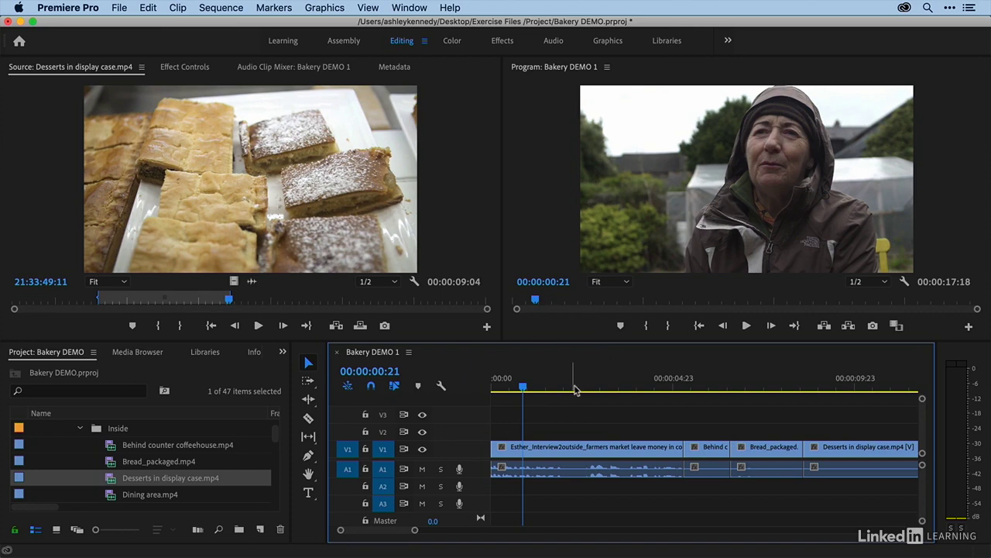
# - Scrub through the assembled clips and step between edit points to the cut at 00:00:05:07 before the coffeehouse clip
pyautogui.moveTo(598, 387); pyautogui.dragTo(782, 388)
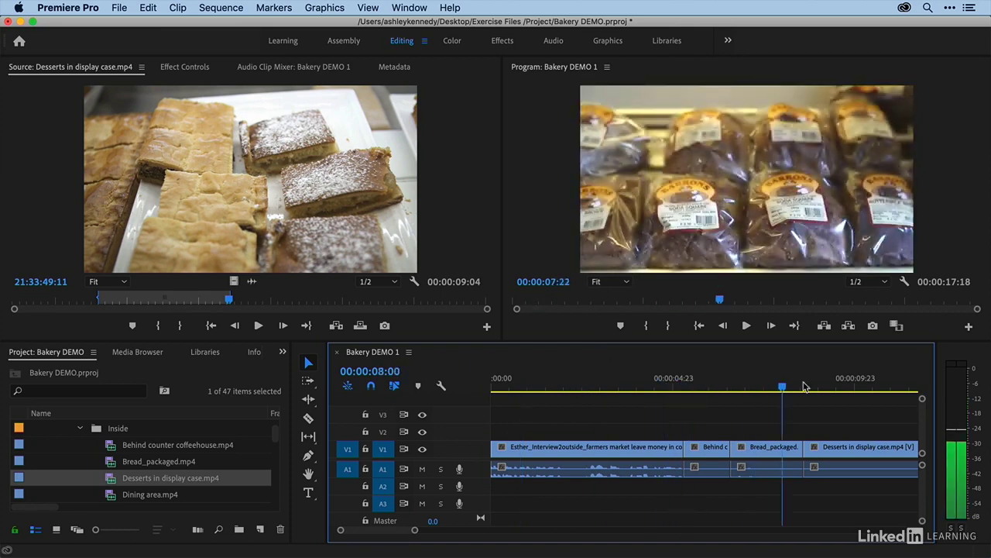
pyautogui.click(868, 385)
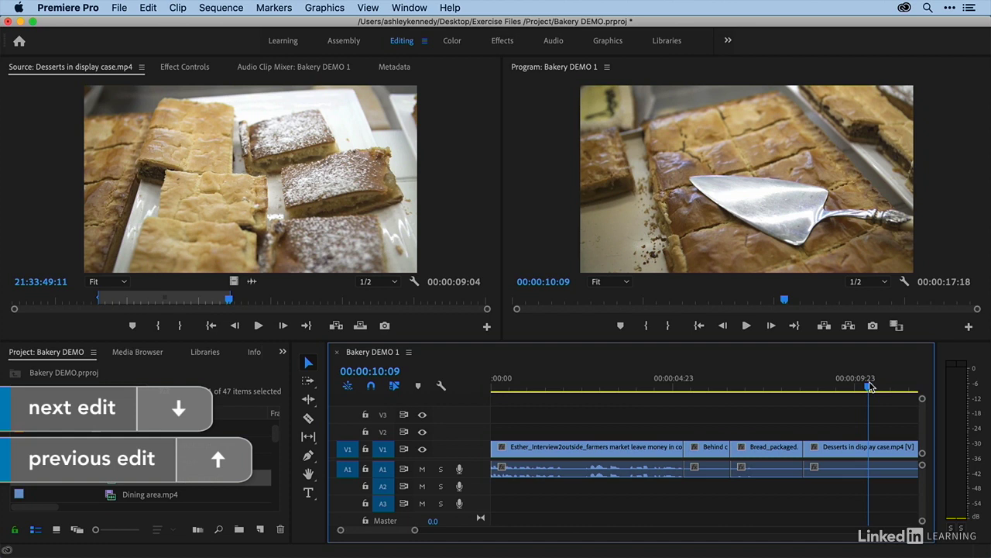
pyautogui.press('Down')
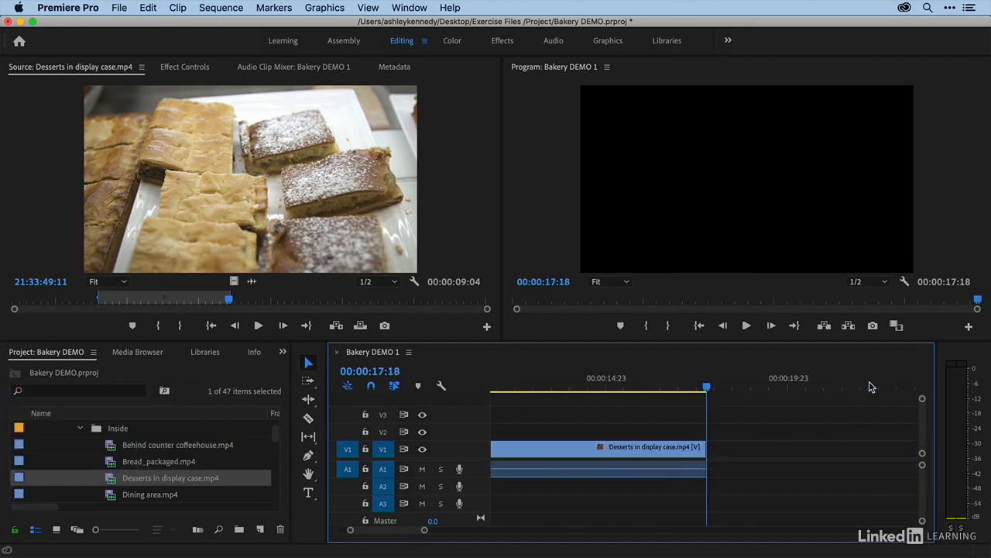
pyautogui.press('Up')
pyautogui.press('Up')
pyautogui.press('Up')
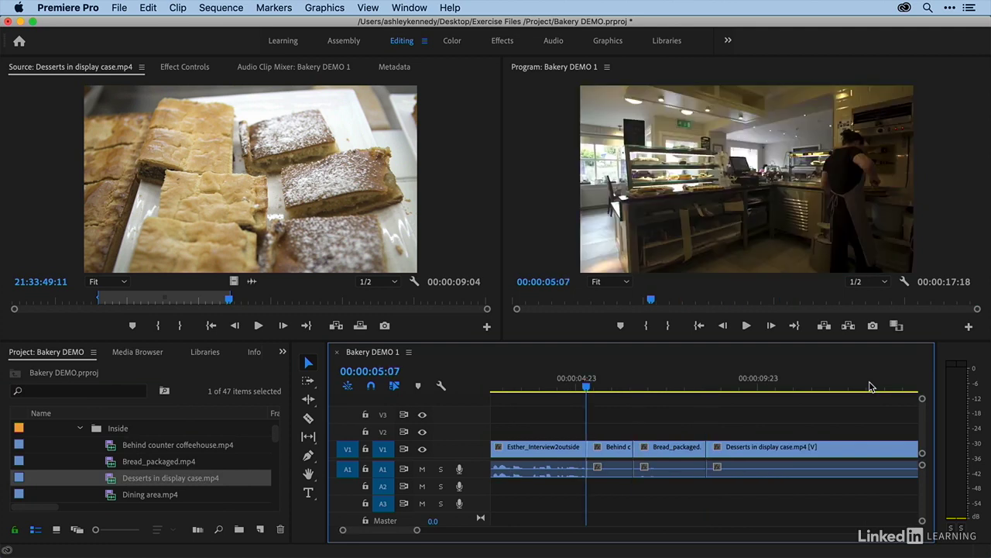
# - Mark Dining area.mp4 from 21:35:13:16 to 21:35:17:15 and append it after the desserts clip, snapped to its end
pyautogui.scroll(-1, 114, 464)
pyautogui.doubleClick(110, 461)
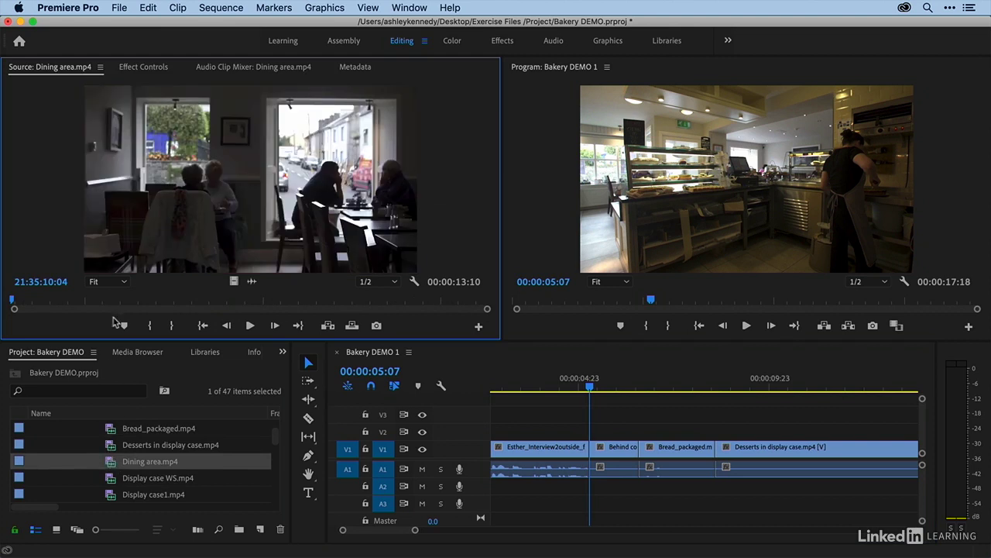
pyautogui.click(137, 301)
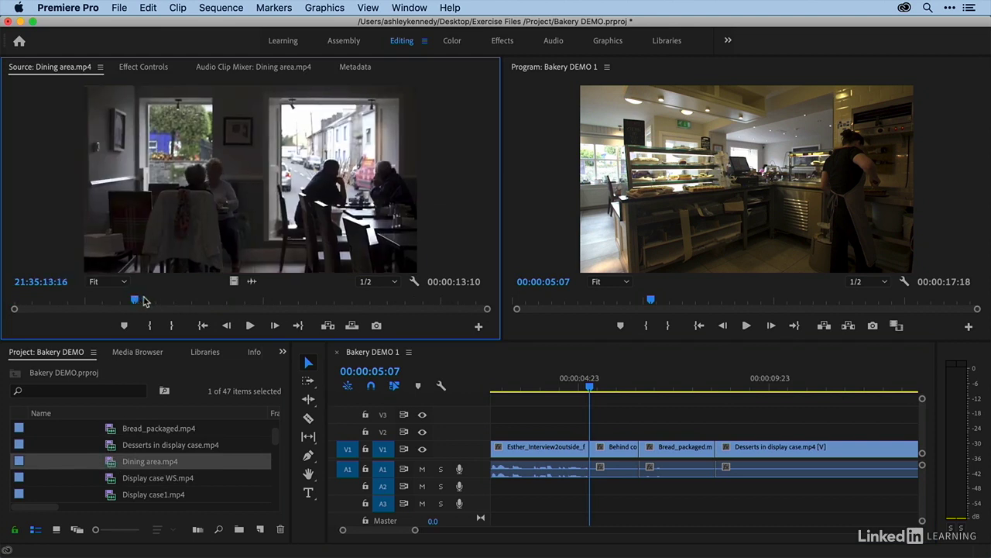
pyautogui.press('i')
pyautogui.moveTo(137, 300); pyautogui.dragTo(276, 303)
pyautogui.press('o')
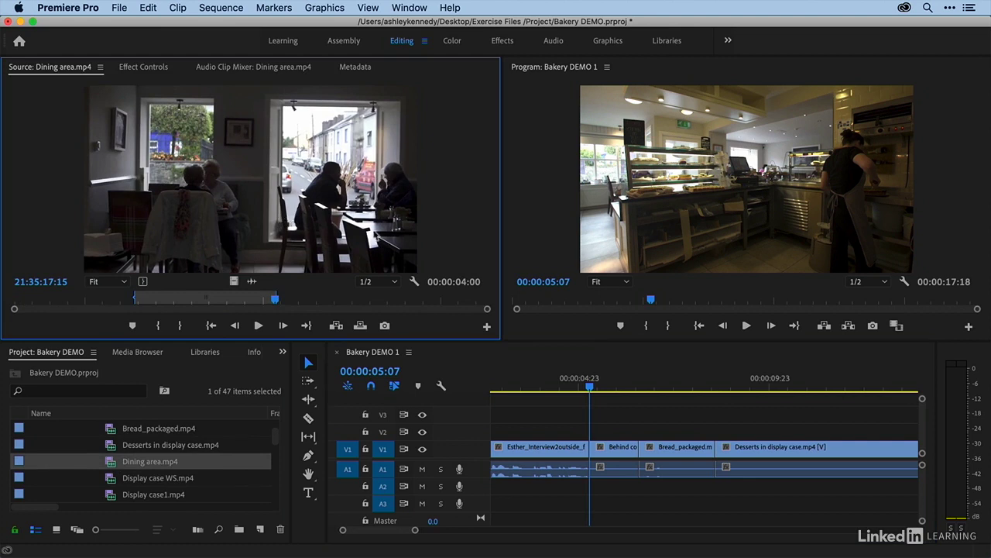
pyautogui.click(370, 388)
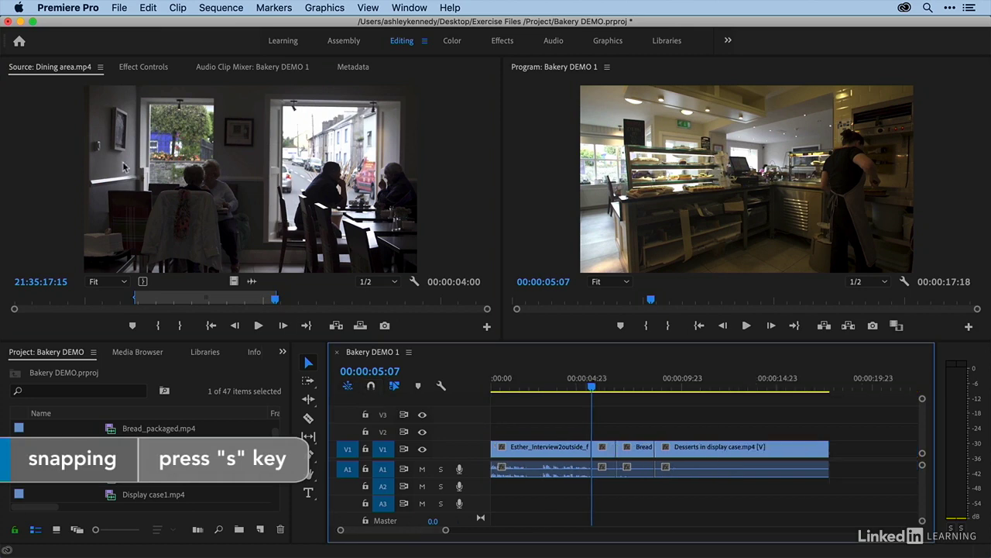
pyautogui.moveTo(124, 166); pyautogui.dragTo(845, 462)
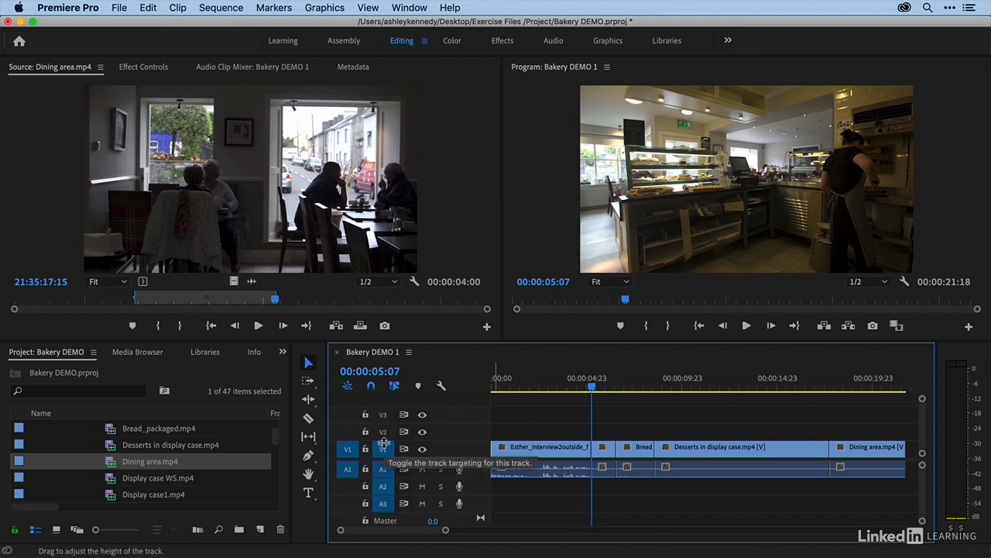
# - Adjust the V1 and A1 track heights individually, making both tall enough to show video thumbnails and audio waveforms
pyautogui.moveTo(384, 443)
pyautogui.mouseDown()
pyautogui.moveTo(382, 426)
pyautogui.moveTo(384, 457)
pyautogui.moveTo(383, 427)
pyautogui.mouseUp()
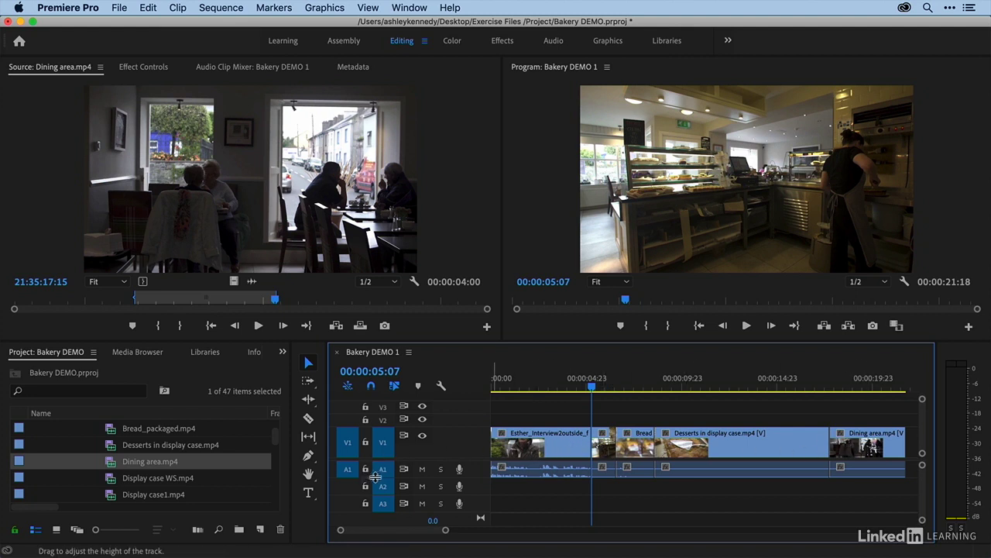
pyautogui.moveTo(382, 477); pyautogui.dragTo(382, 482)
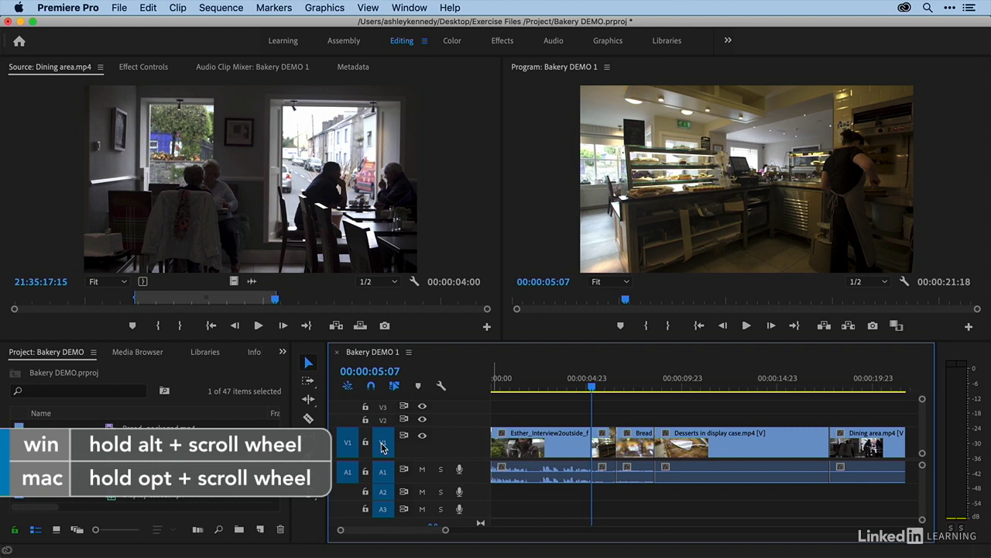
pyautogui.keyDown('alt'); pyautogui.scroll(6, 382, 447); pyautogui.keyUp('alt')
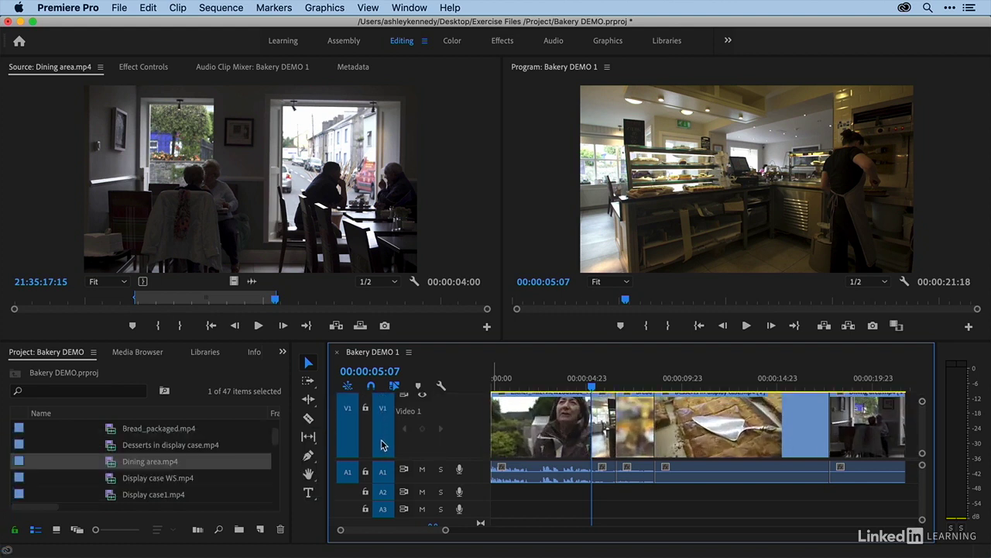
pyautogui.keyDown('alt'); pyautogui.scroll(-6, 382, 447); pyautogui.keyUp('alt')
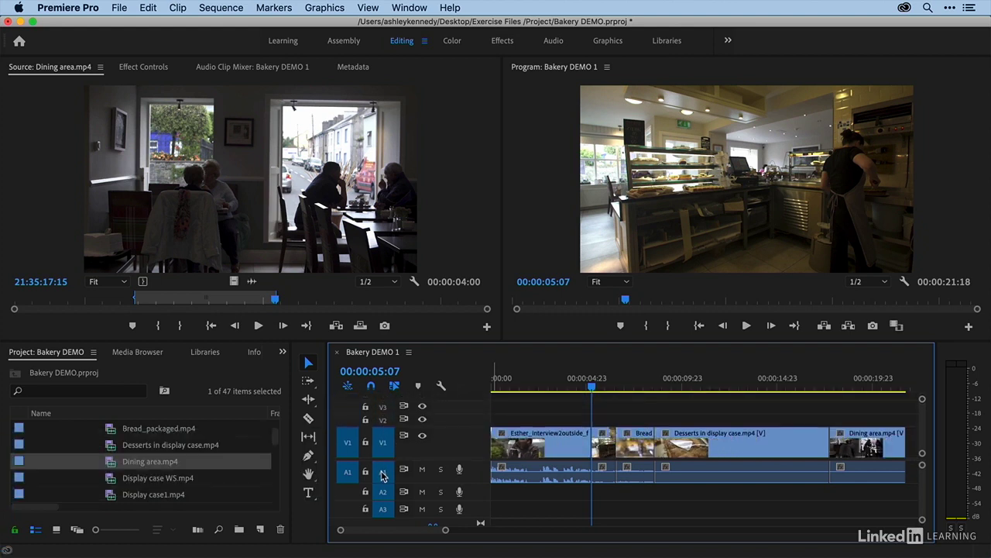
pyautogui.keyDown('alt'); pyautogui.scroll(4, 382, 474); pyautogui.keyUp('alt')
pyautogui.keyDown('alt'); pyautogui.scroll(-3, 382, 474); pyautogui.keyUp('alt')
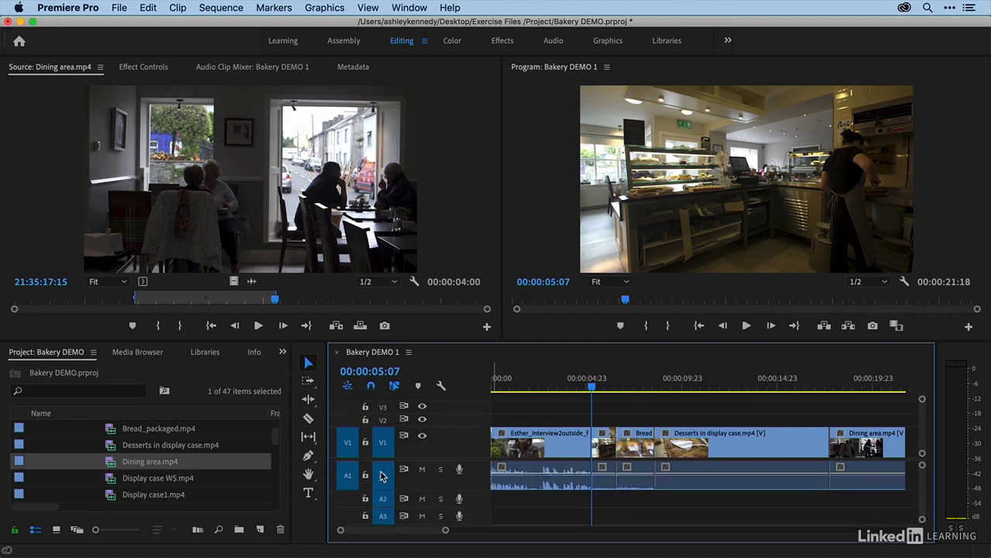
# - Expand all timeline tracks, collapse them to minimum height, and expand them again
pyautogui.keyDown('shift'); pyautogui.scroll(2, 382, 475); pyautogui.keyUp('shift')
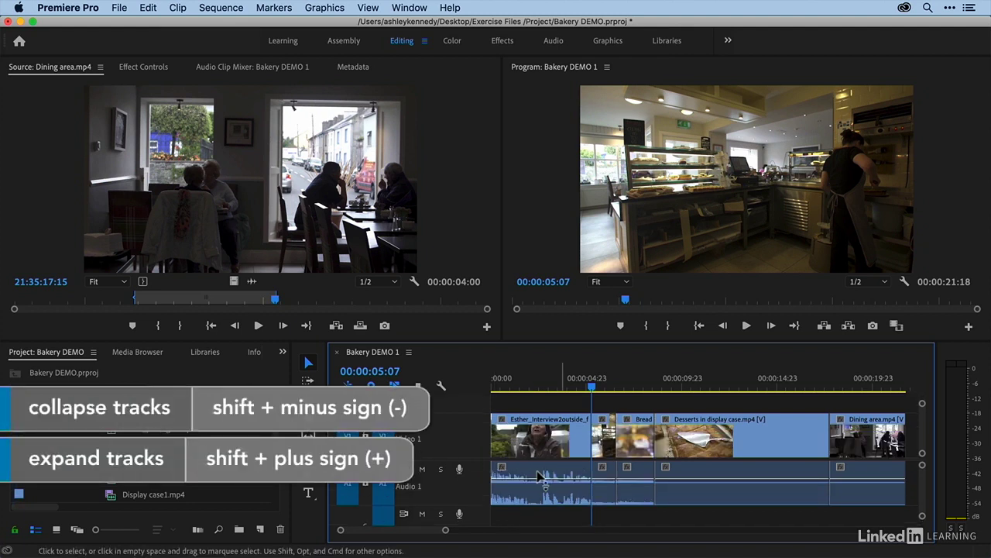
pyautogui.hotkey('shift', '-')
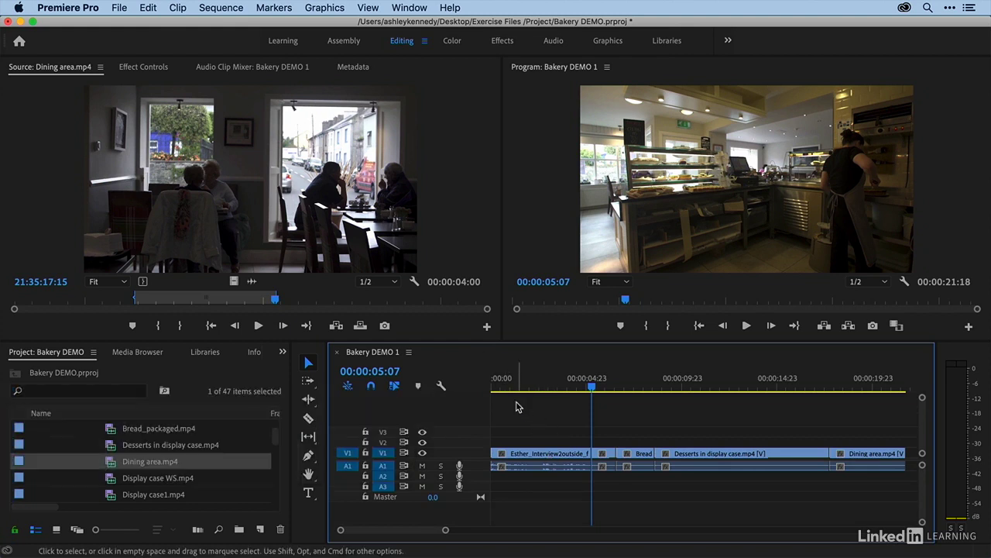
pyautogui.hotkey('shift', '=')
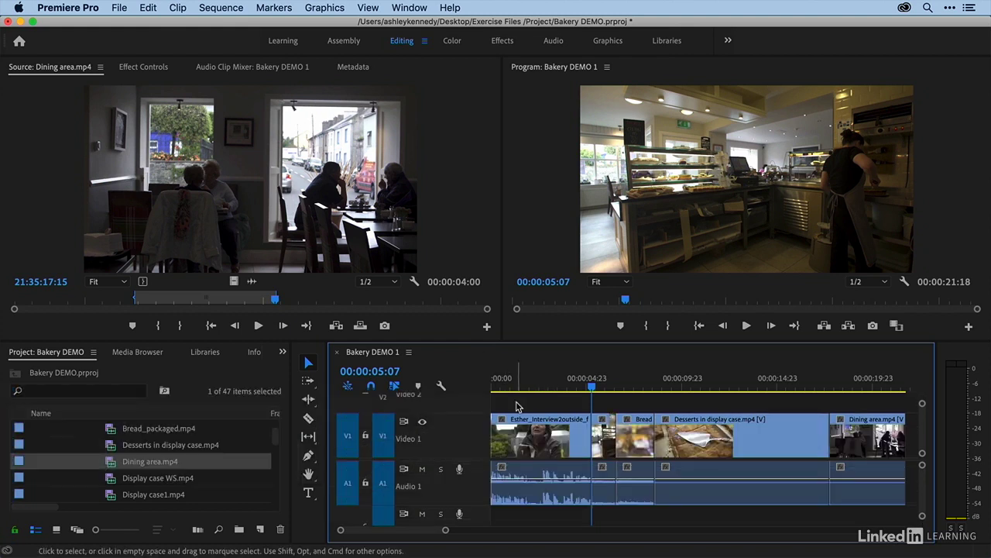